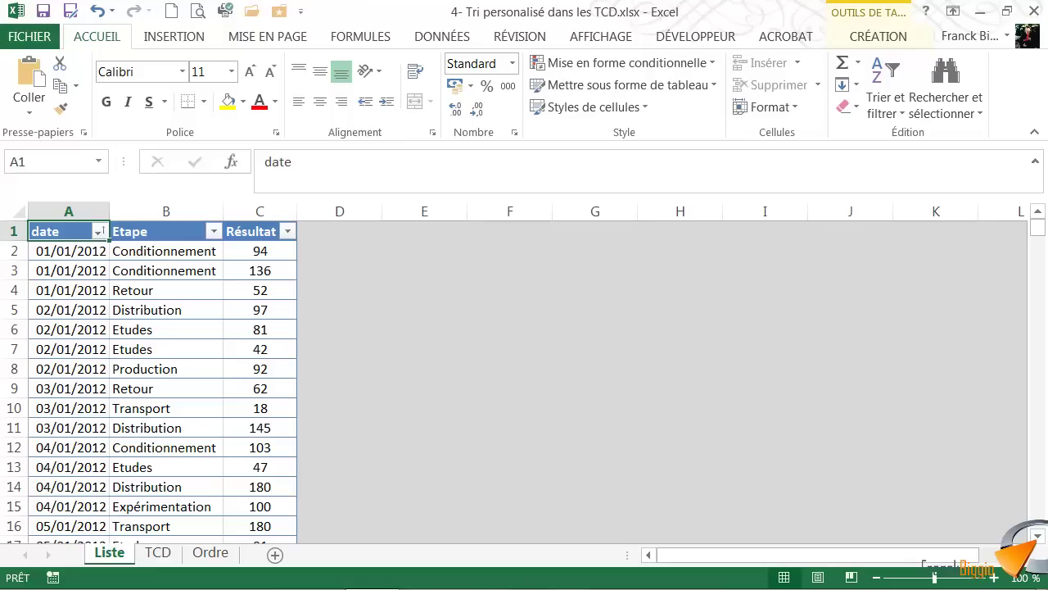
# Step: Show the DONNÉES ribbon tab above the Liste sheet's table
pyautogui.hotkey('alt', 's')
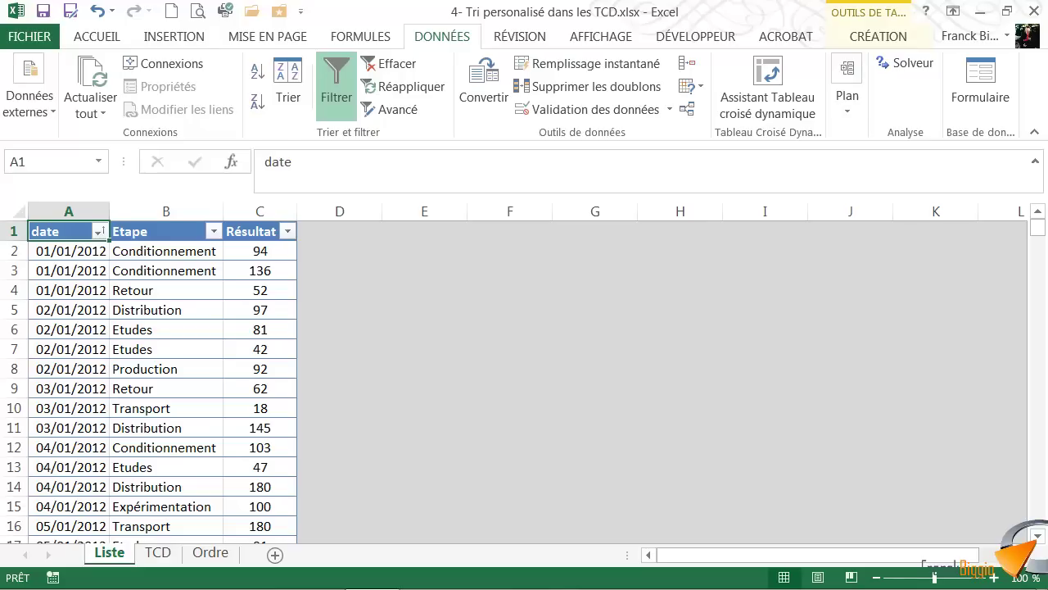
# Step: Glance at the Ordre sheet, then view the TCD pivot of average Résultat per Etape
pyautogui.click(210, 552)
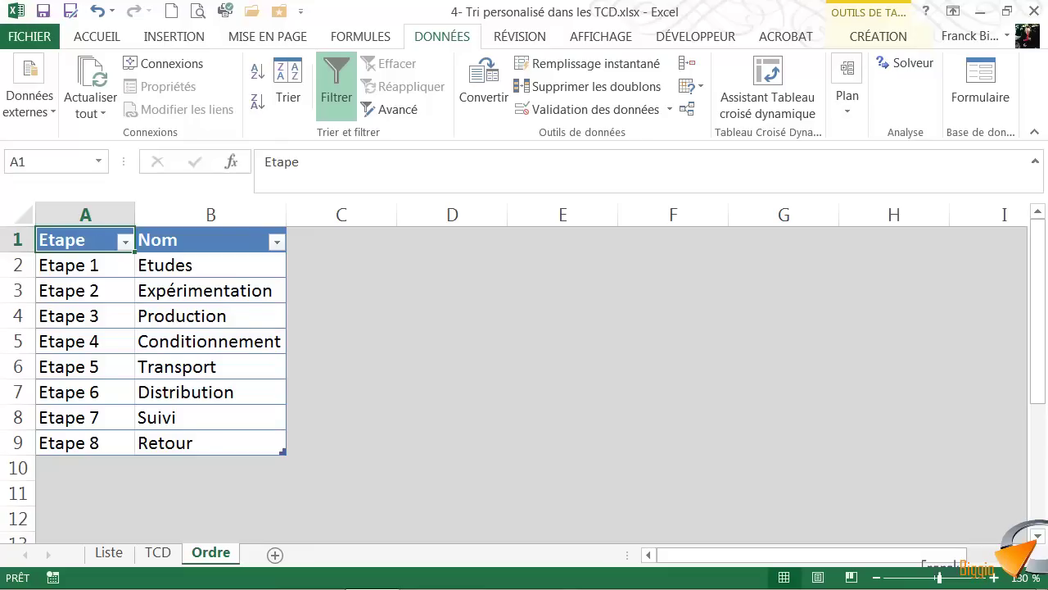
pyautogui.click(157, 552)
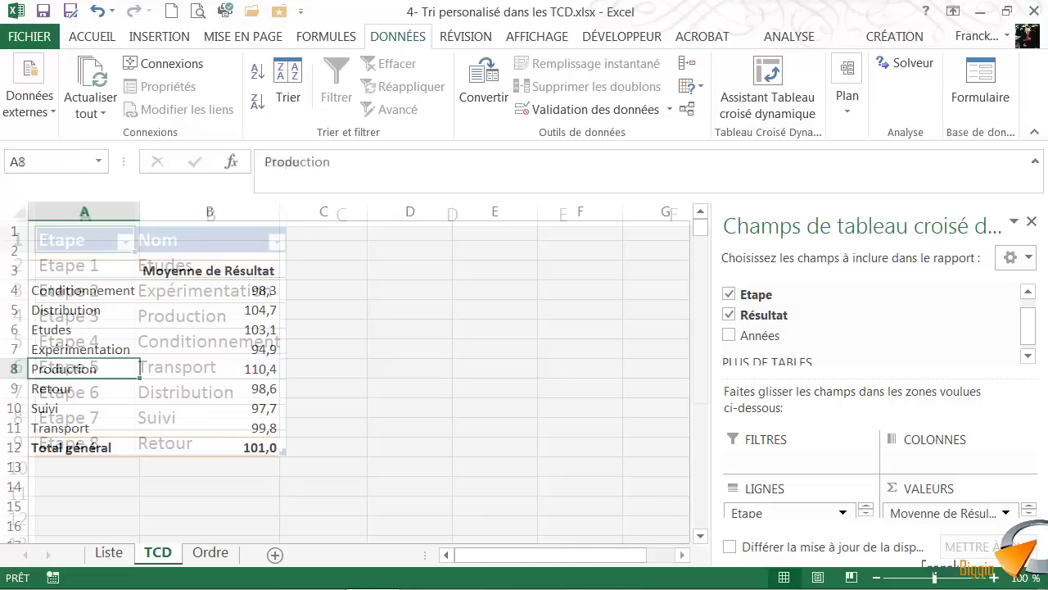
# Step: Sort the pivot row labels Z→A, then back A→Z, and switch to the Ordre sheet
pyautogui.click(80, 349)
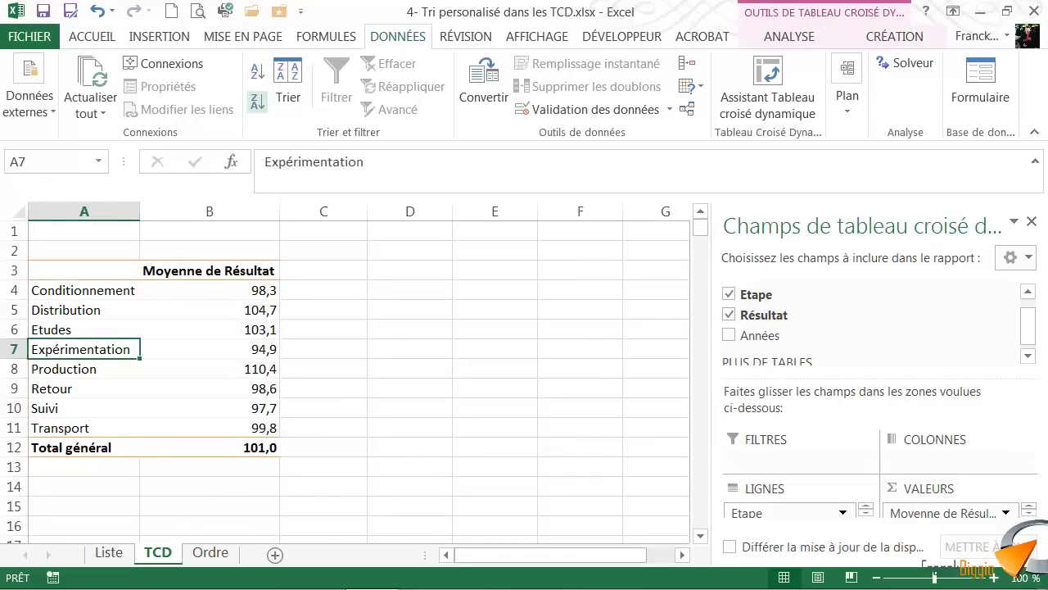
pyautogui.click(257, 101)
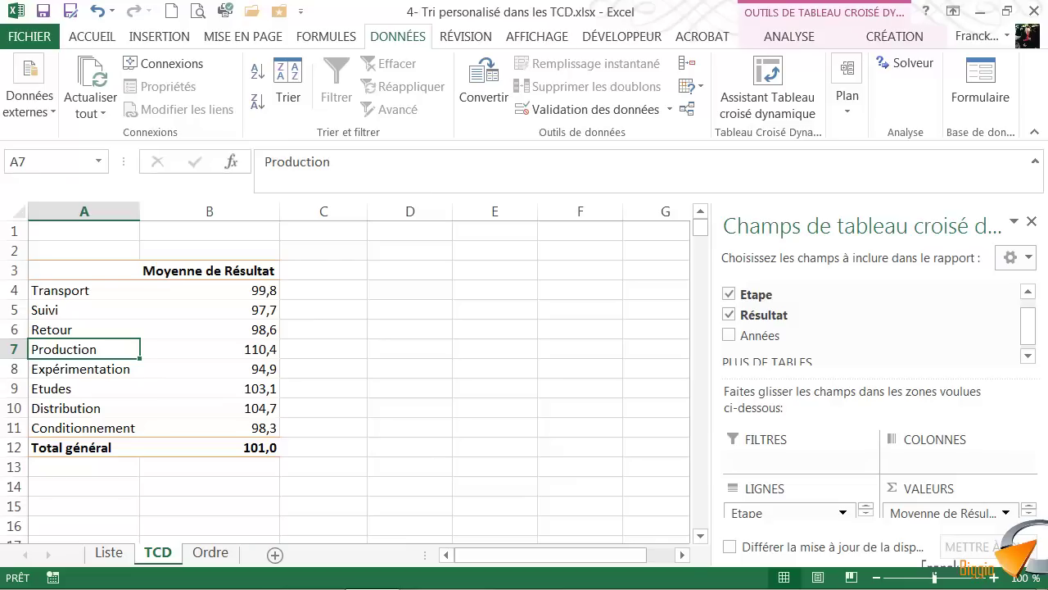
pyautogui.click(257, 72)
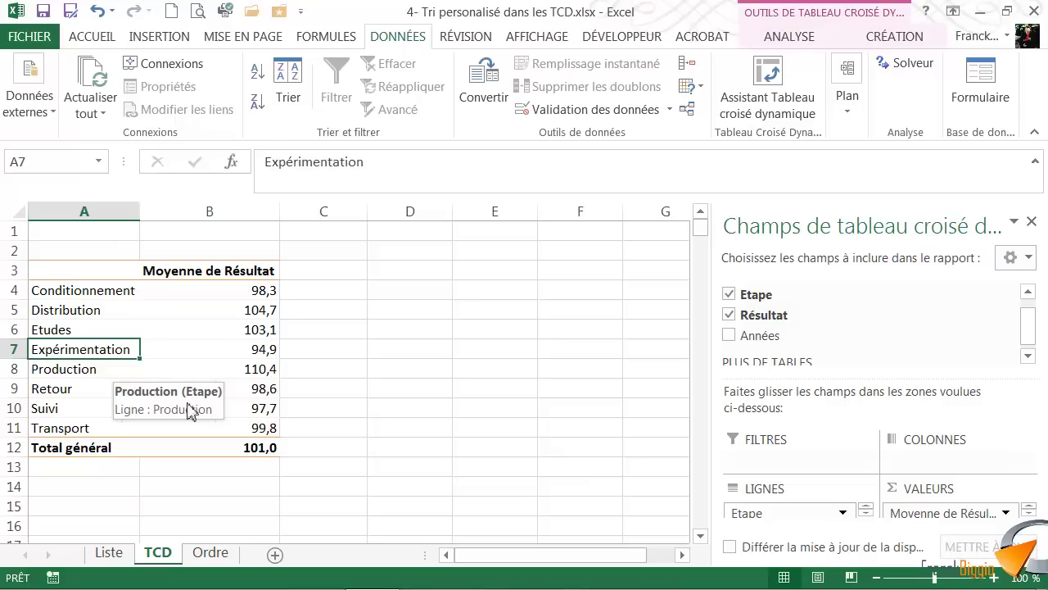
pyautogui.click(220, 557)
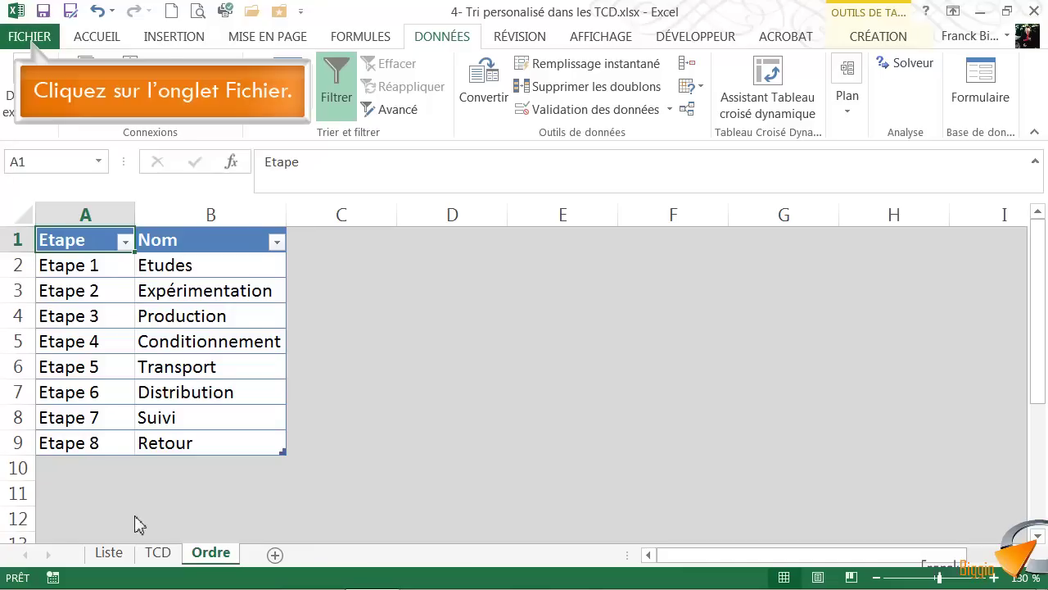
# Step: From Options Excel's advanced page, open Modifier les listes personnalisées under Général
pyautogui.click(38, 39)
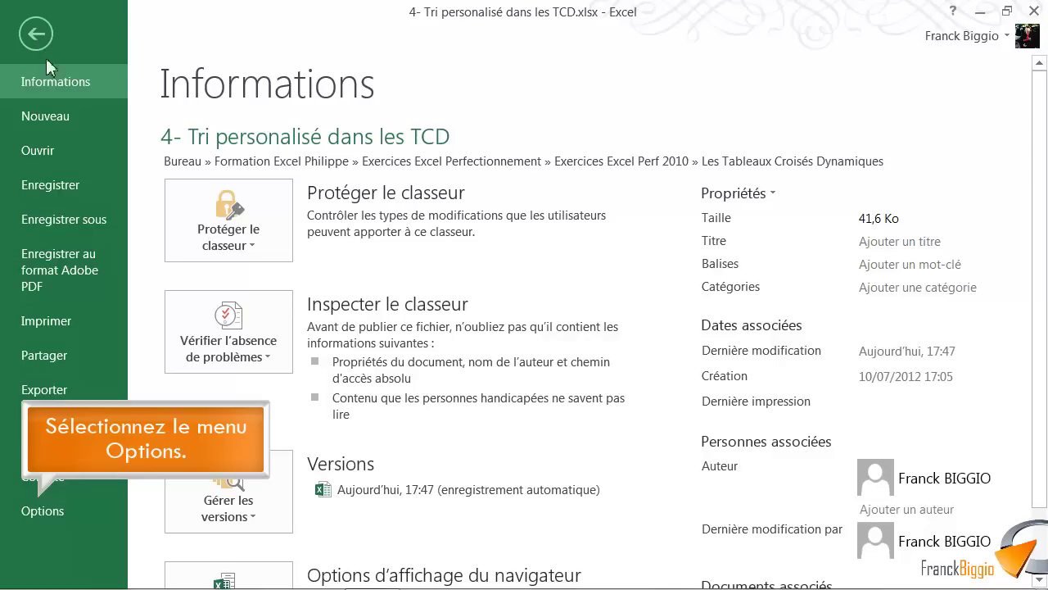
pyautogui.click(61, 512)
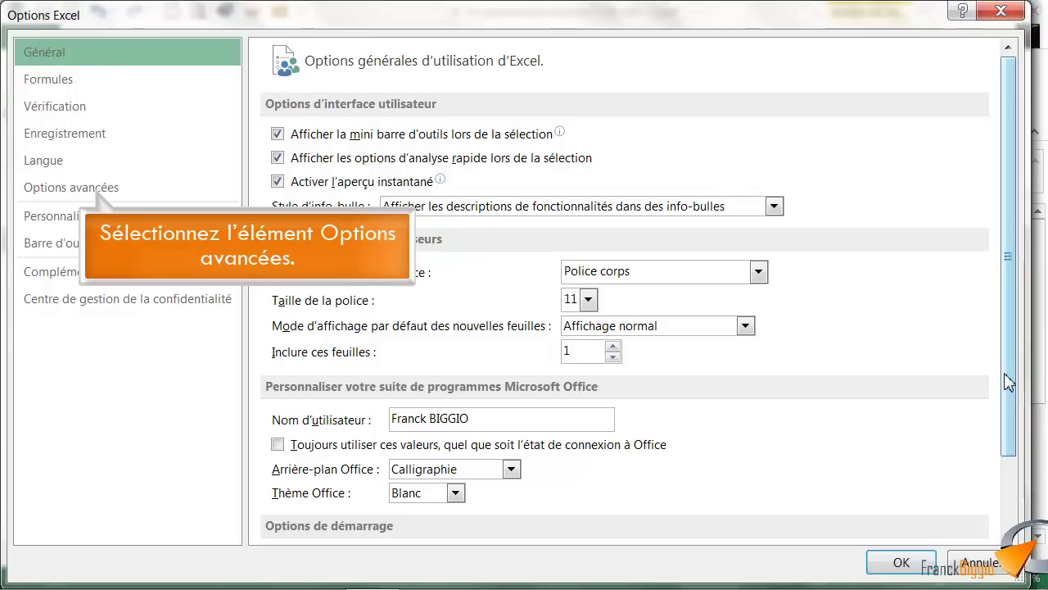
pyautogui.click(83, 195)
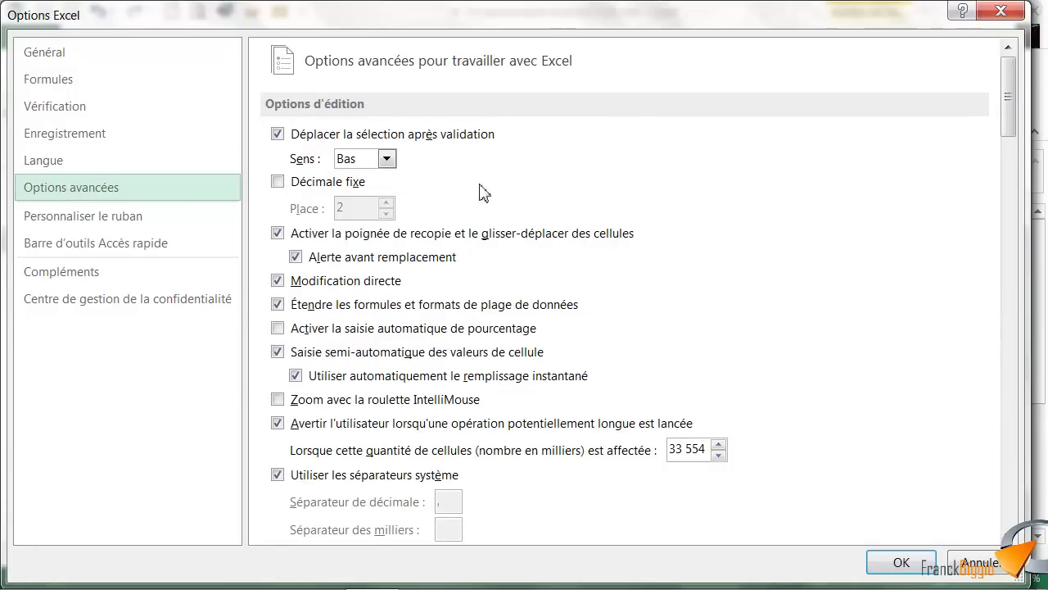
pyautogui.moveTo(1010, 134); pyautogui.dragTo(1010, 496)
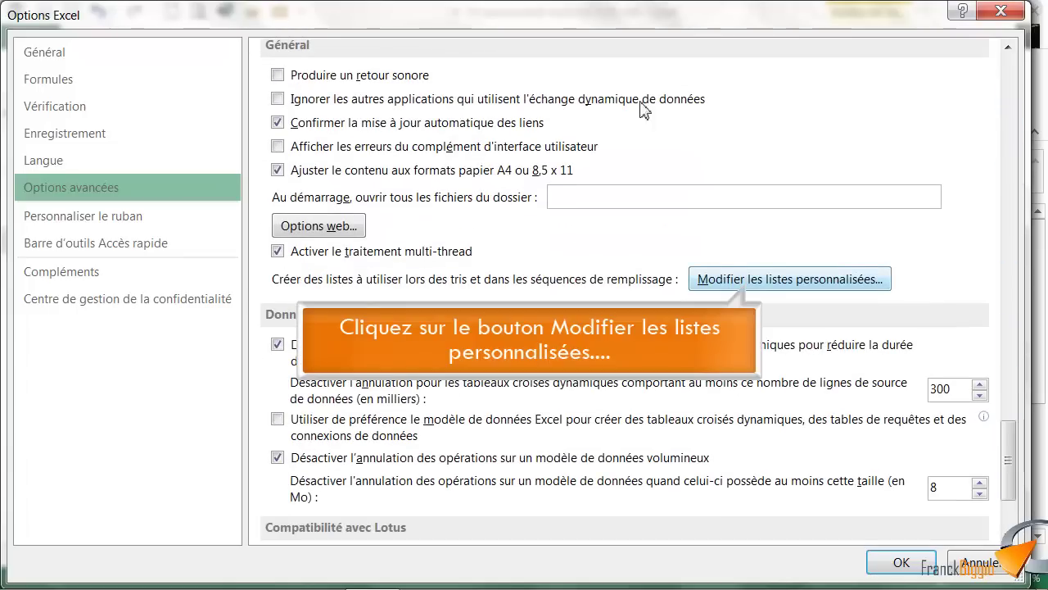
pyautogui.click(765, 281)
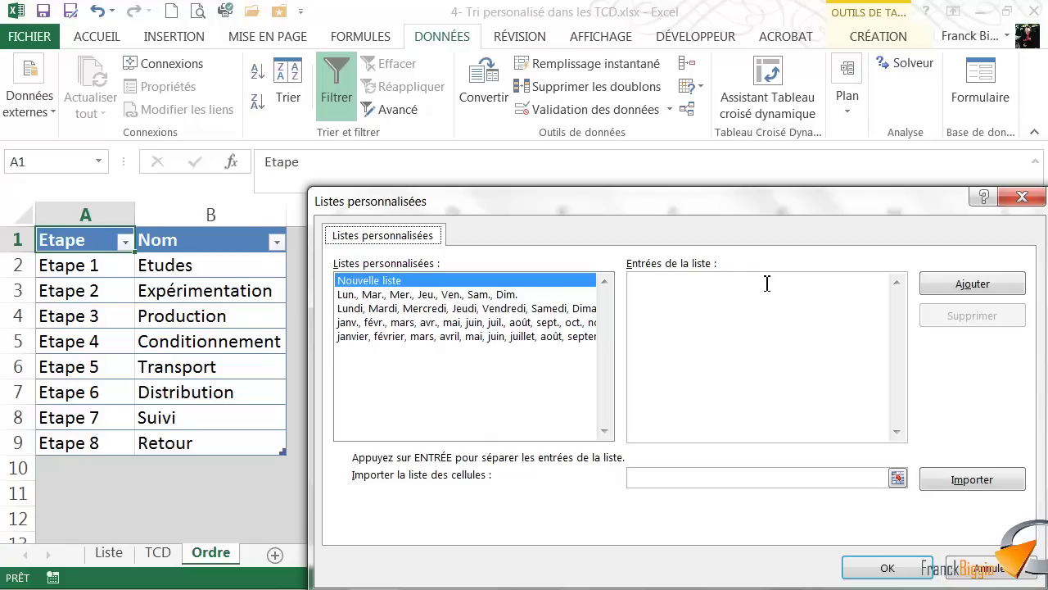
# Step: Import the stage names from Ordre cells $B$2:$B$9 as a custom list and confirm both dialogs
pyautogui.click(660, 291)
pyautogui.click(650, 477)
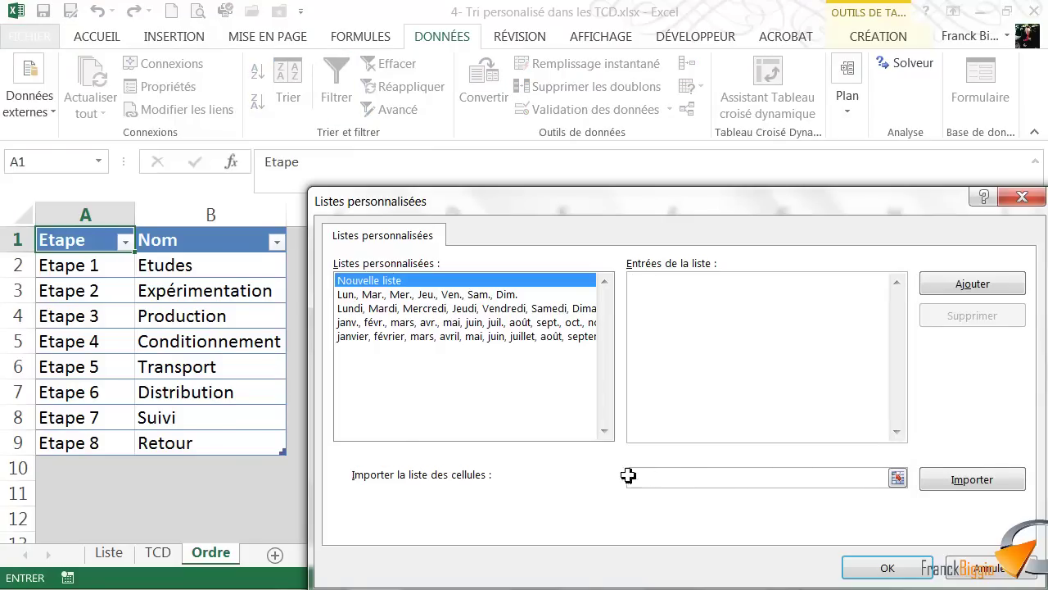
pyautogui.moveTo(190, 265); pyautogui.dragTo(211, 440)
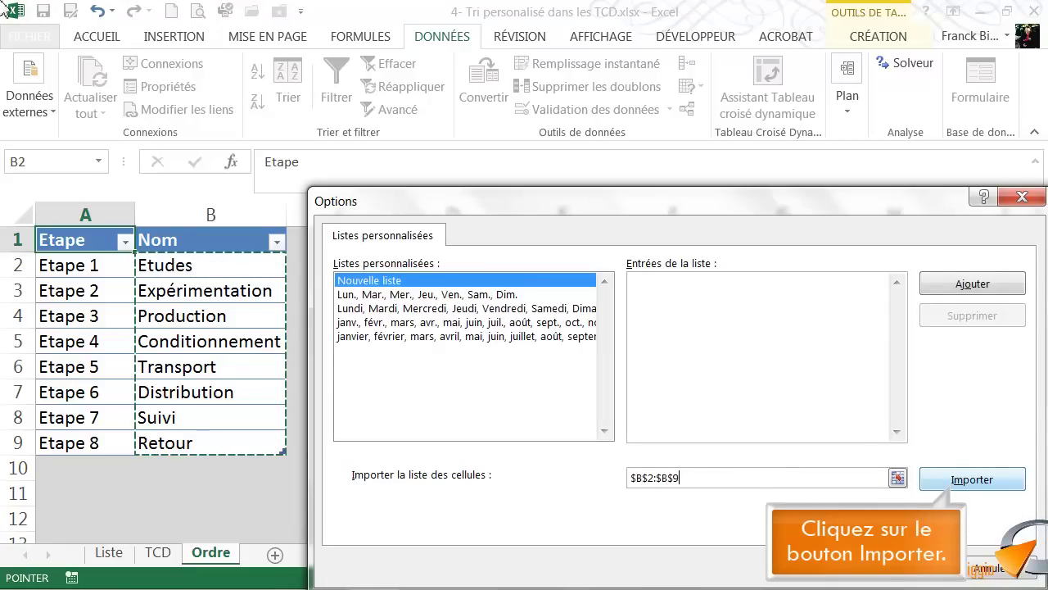
pyautogui.click(971, 492)
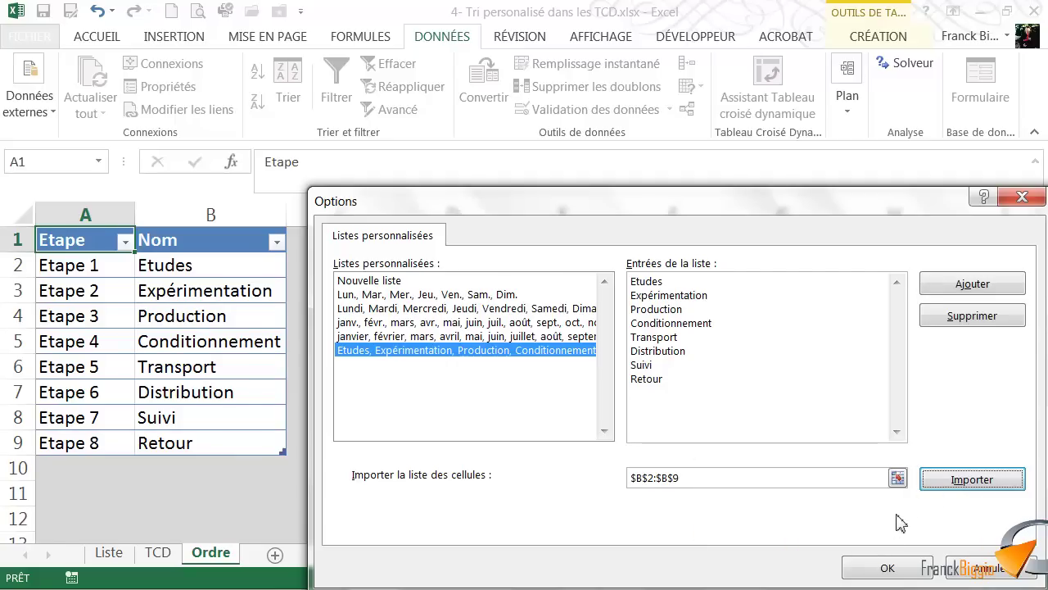
pyautogui.click(887, 573)
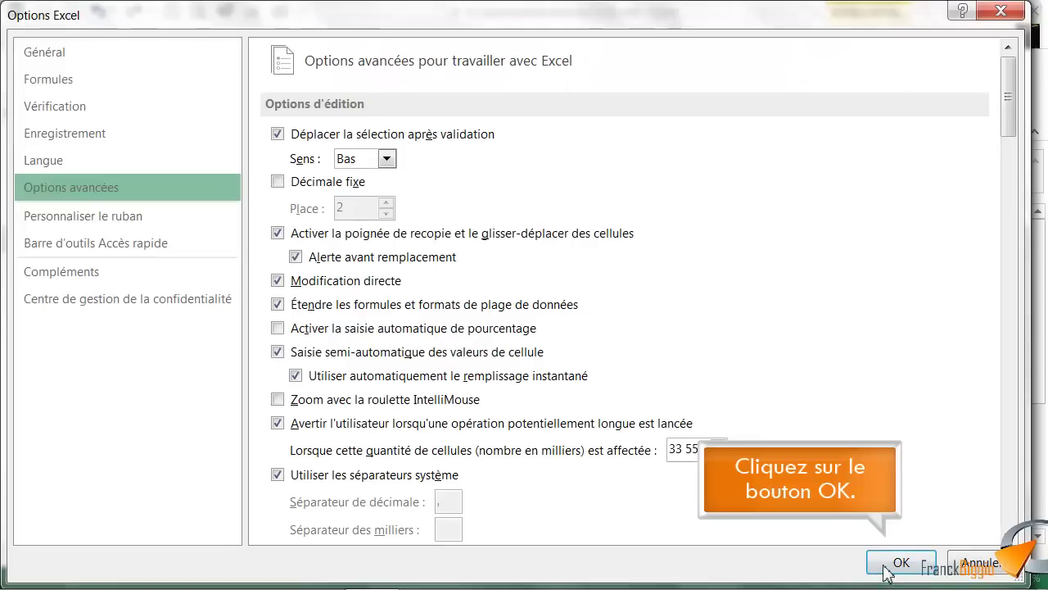
pyautogui.click(887, 564)
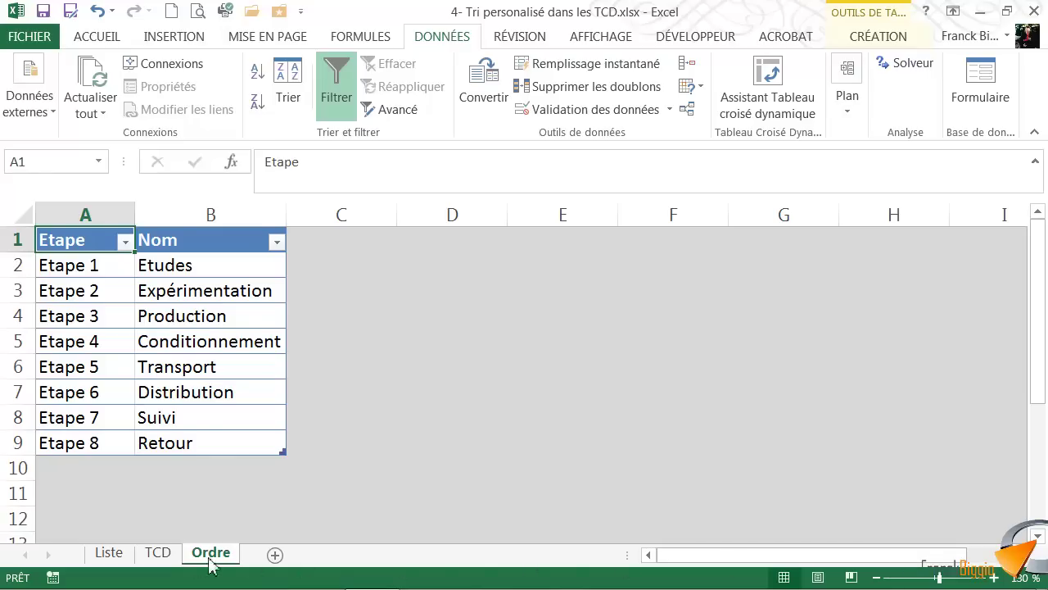
# Step: On TCD, re-sort the Etape rows Z→A then A→Z to apply the custom order, then view Ordre
pyautogui.click(157, 555)
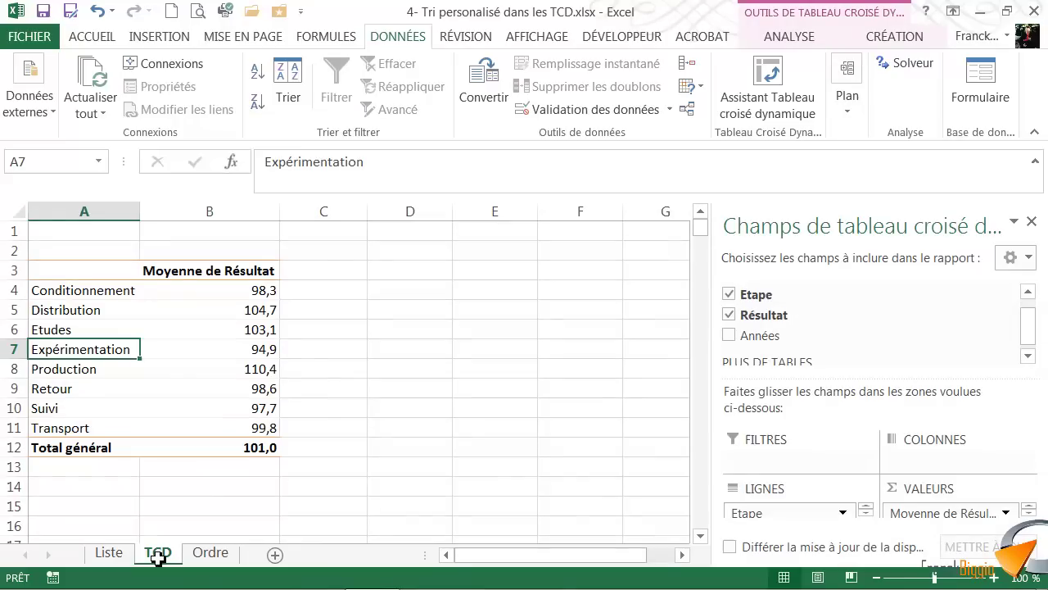
pyautogui.click(85, 333)
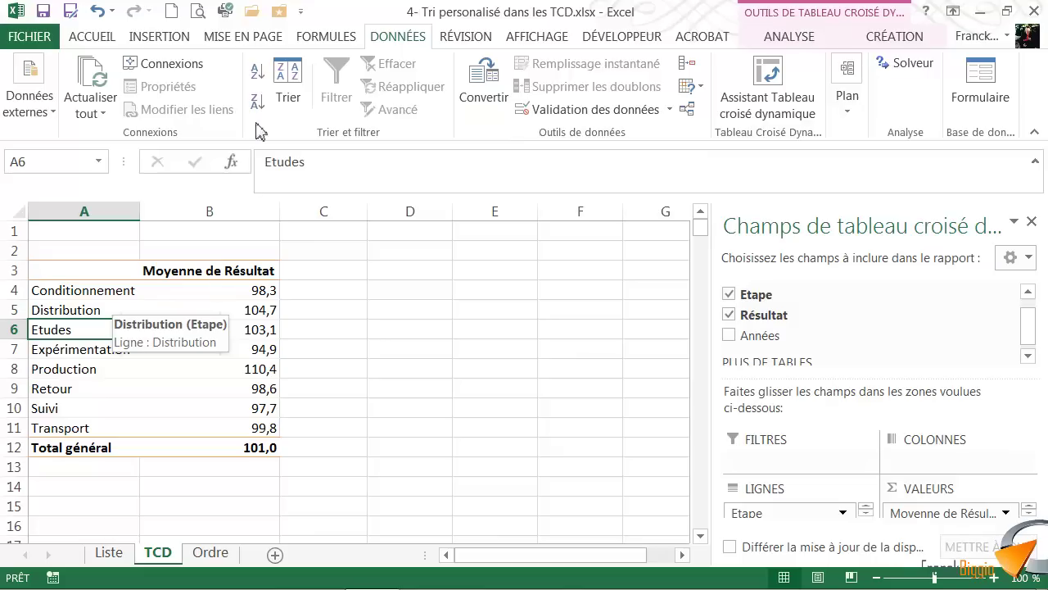
pyautogui.click(259, 78)
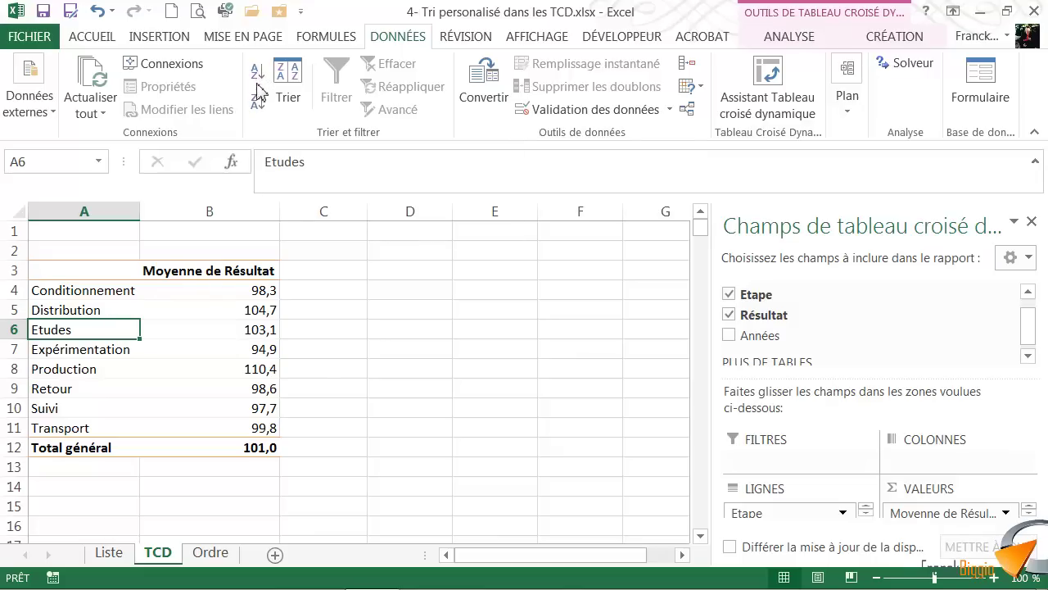
pyautogui.click(259, 103)
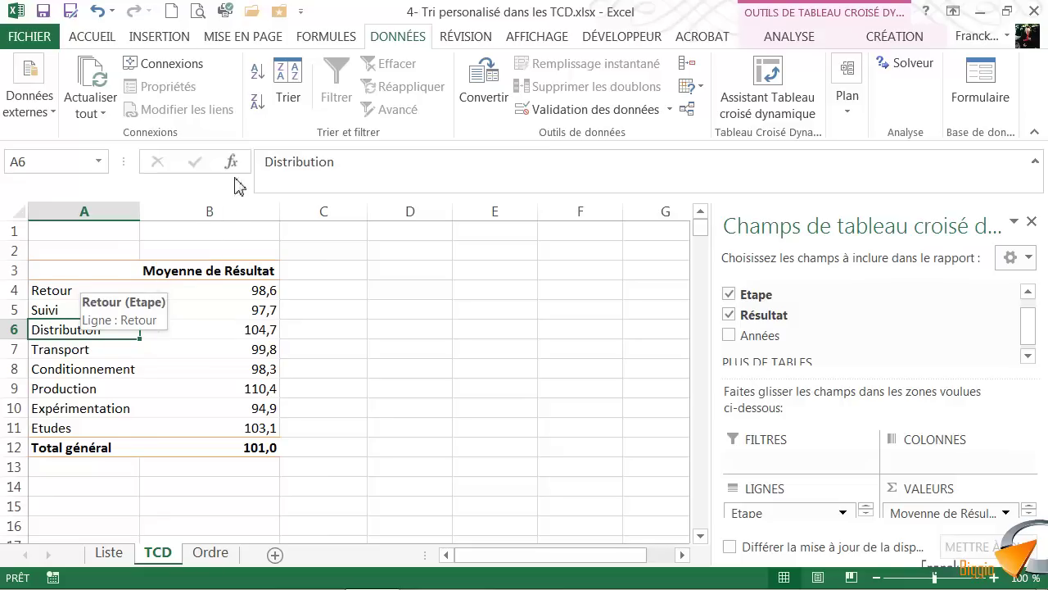
pyautogui.click(254, 75)
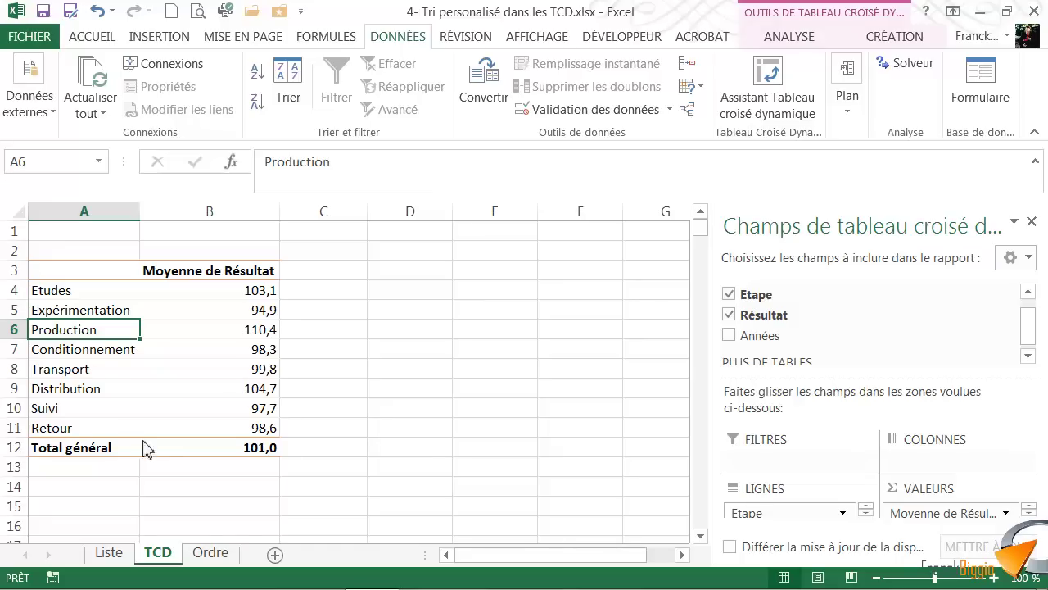
pyautogui.click(209, 553)
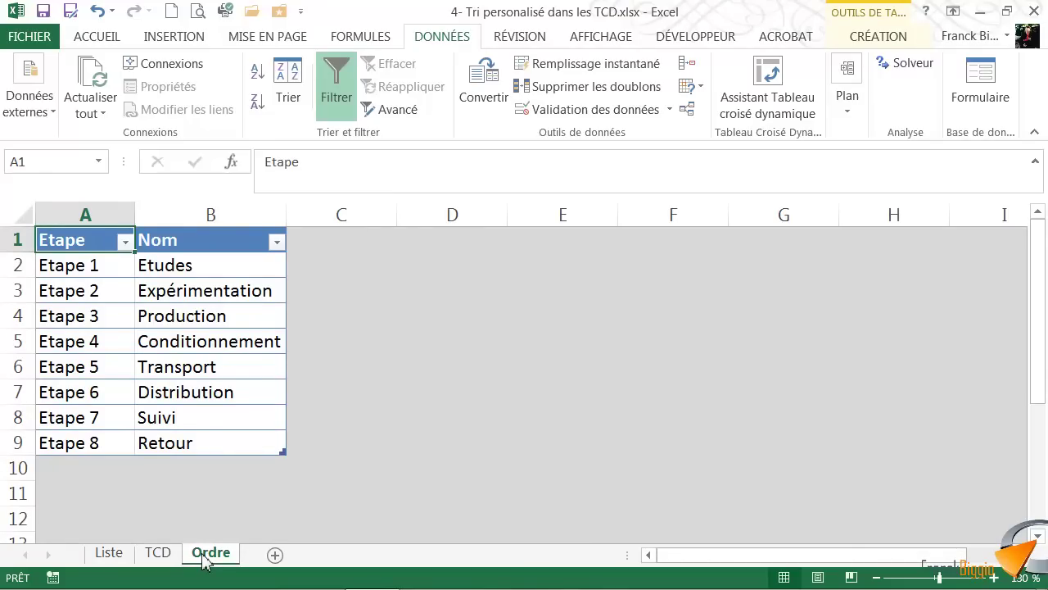
# Step: Return to the TCD sheet to check the pivot rows run from Etudes to Retour
pyautogui.click(160, 554)
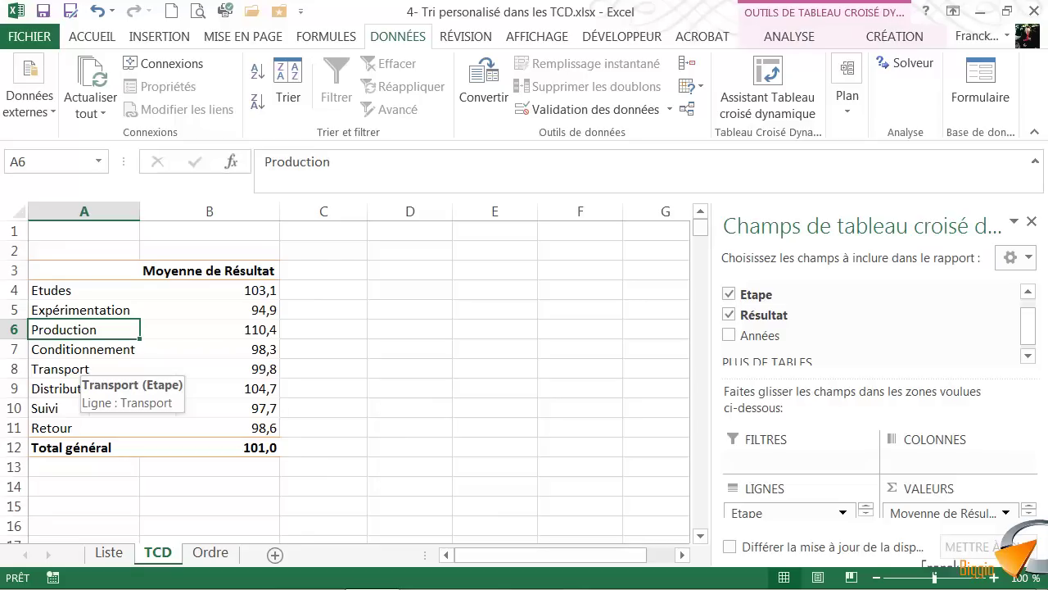